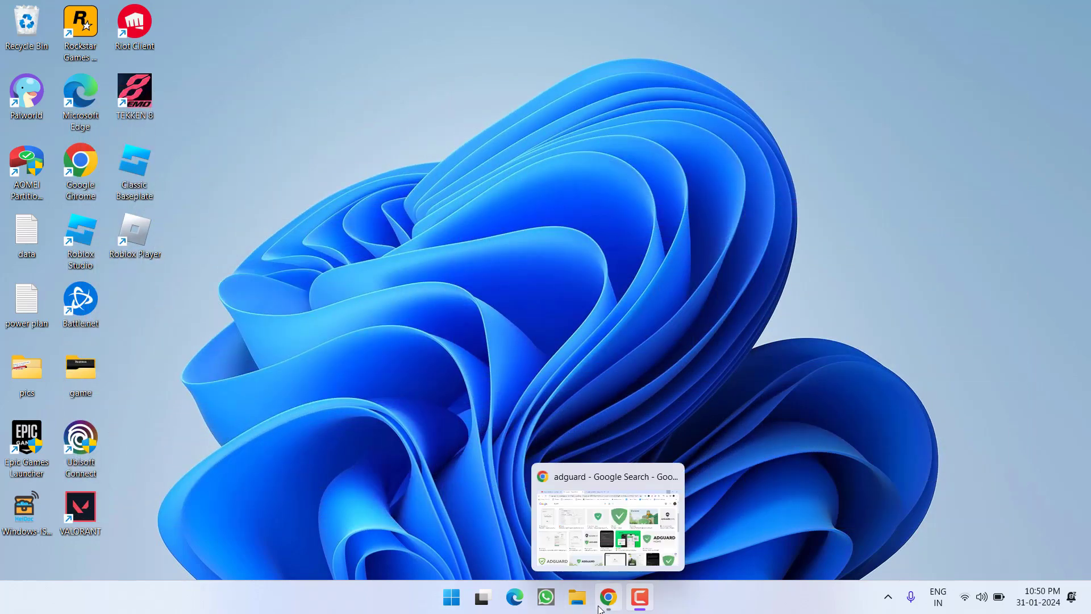
- Look over the AdGuard and Pi-hole ad blocker image results in the browser, and minimize it
left_click(608, 597)
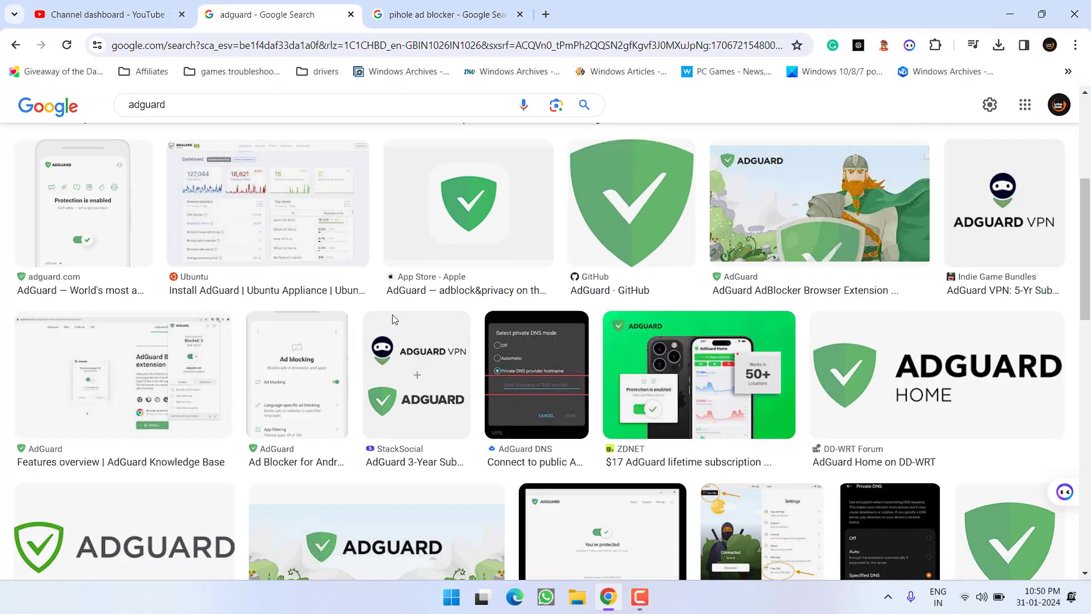
left_click(446, 15)
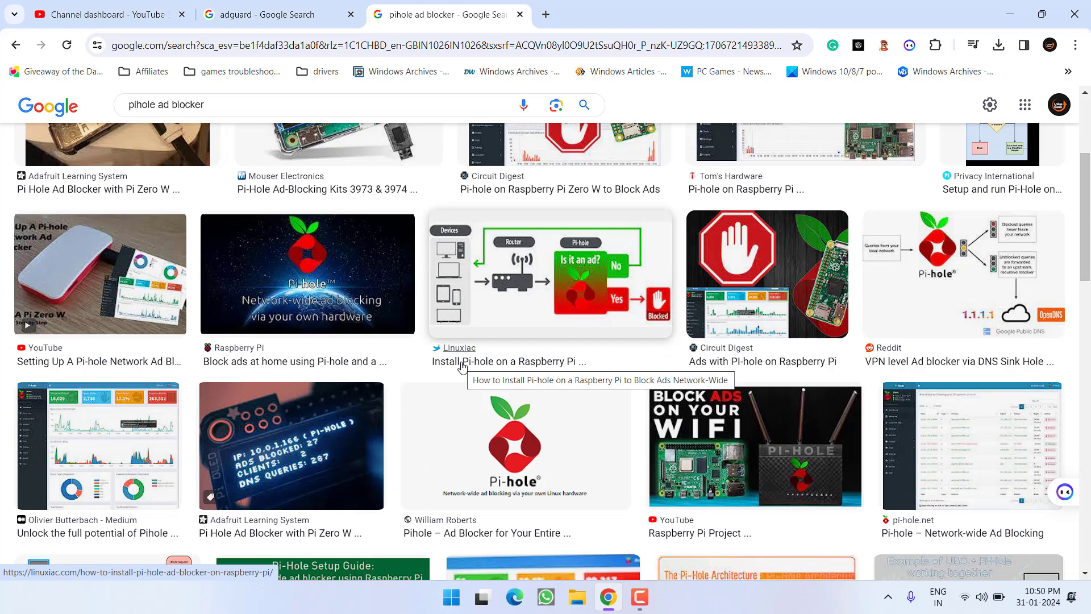
left_click(279, 14)
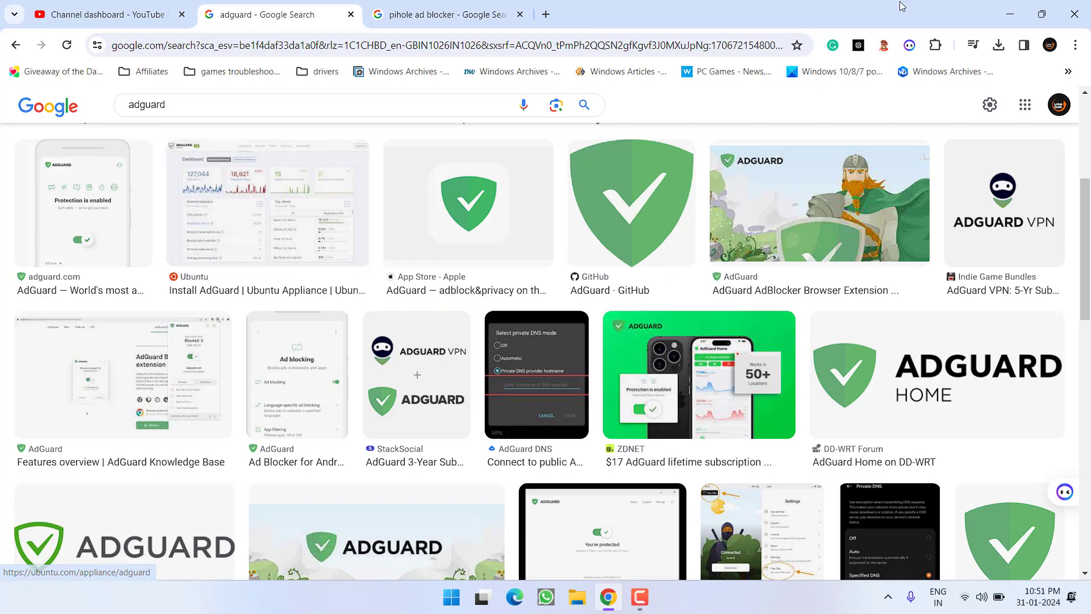
left_click(1013, 8)
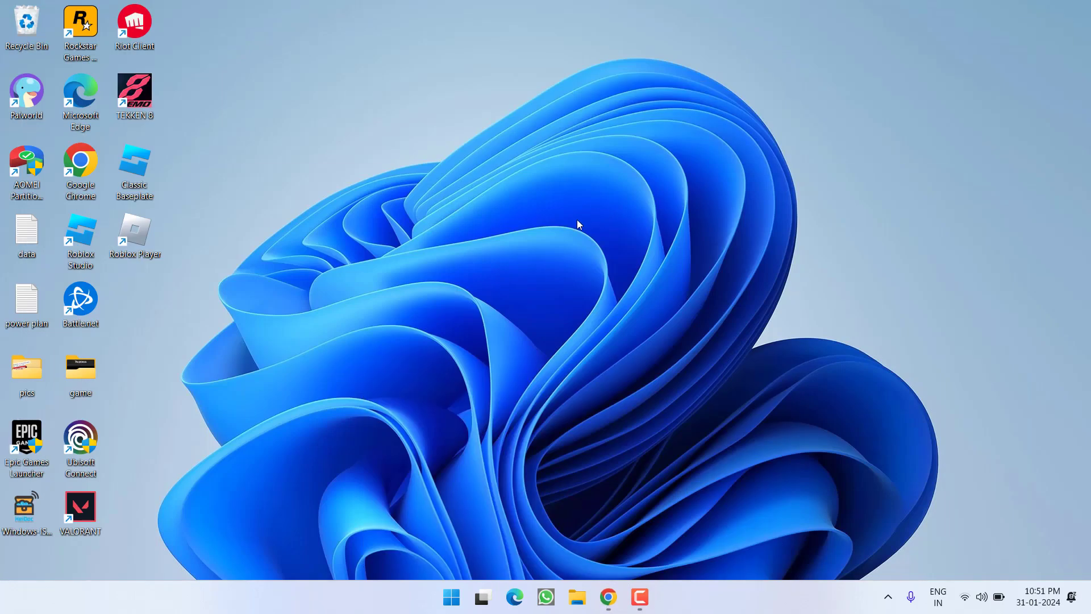
- Open Windows Security and go to the firewall and network protection settings
key("super")
type("window")
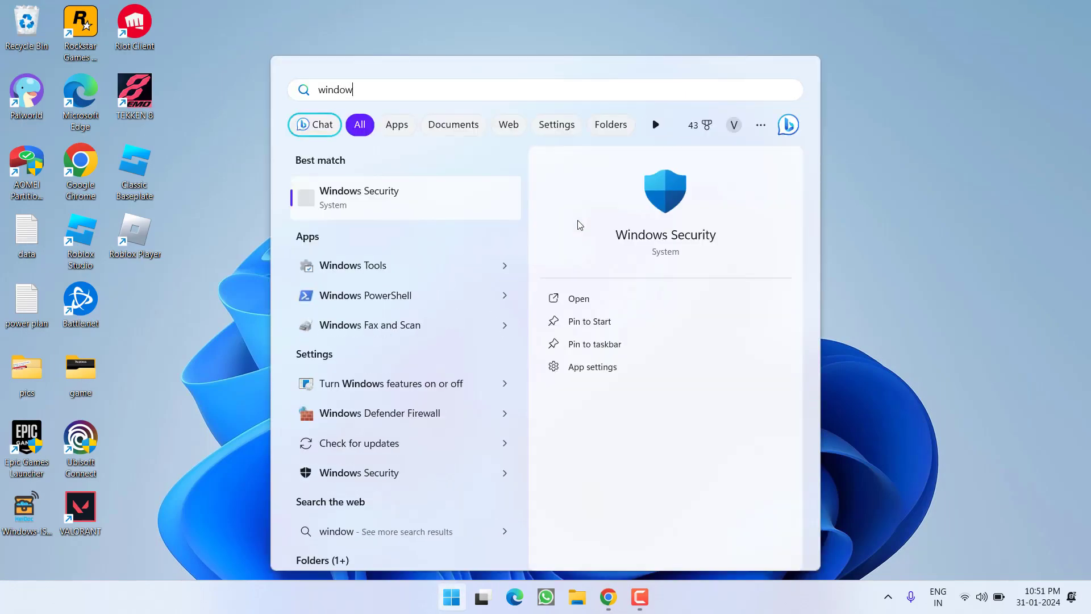
key("Return")
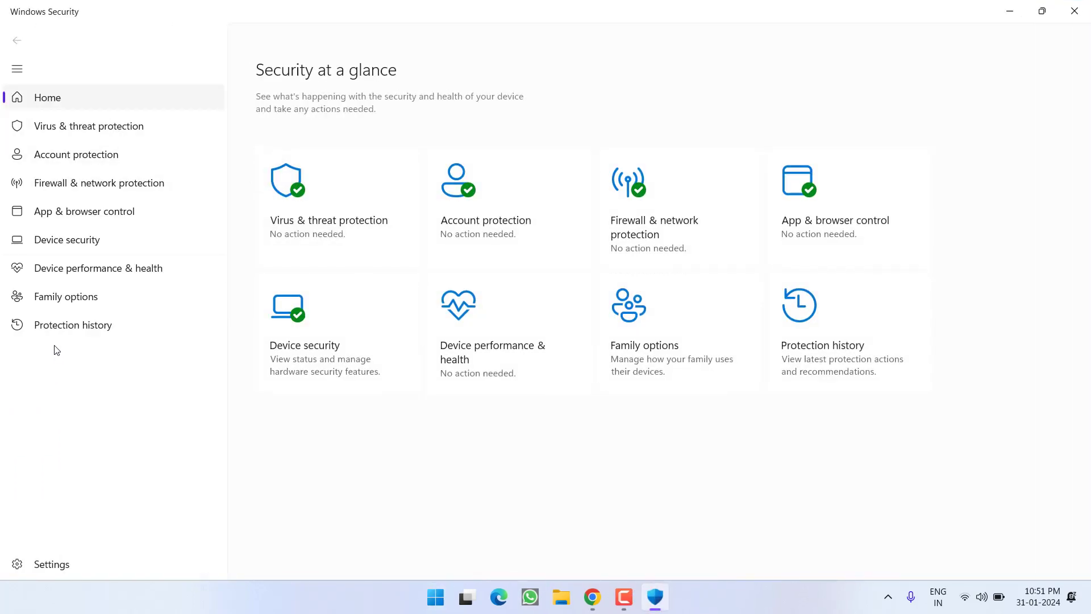
left_click(103, 194)
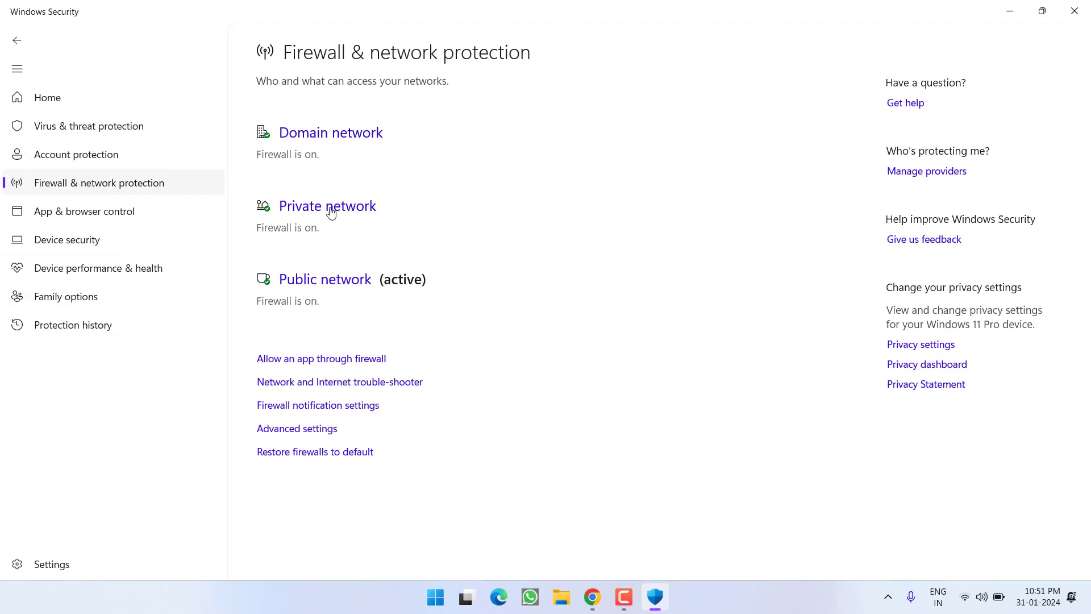
- Turn off Microsoft Defender Firewall for the active public network, and minimize Windows Security
left_click(326, 281)
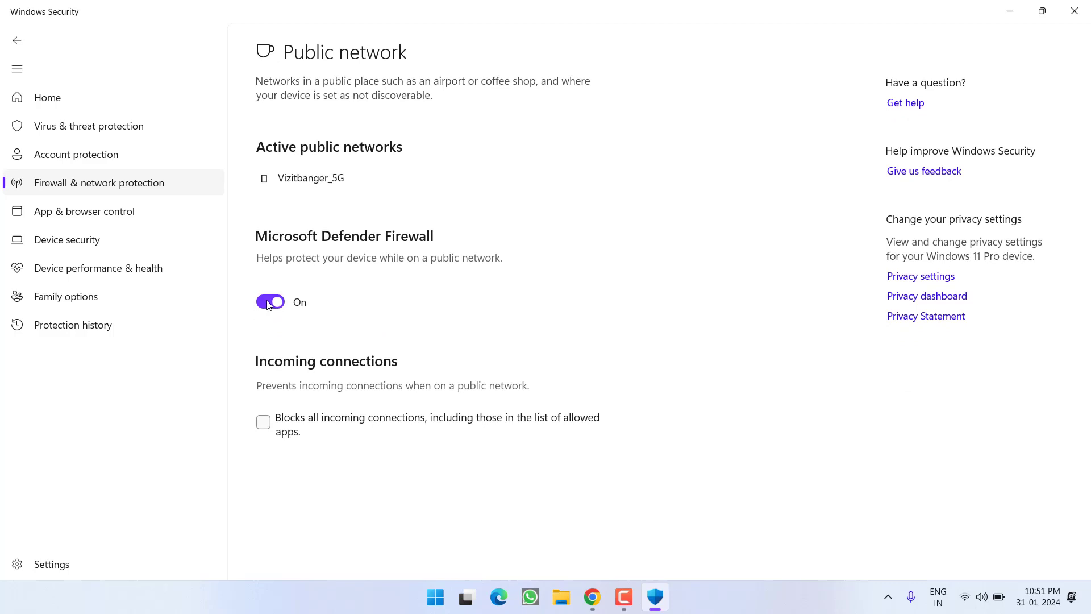
left_click(269, 303)
left_click(463, 409)
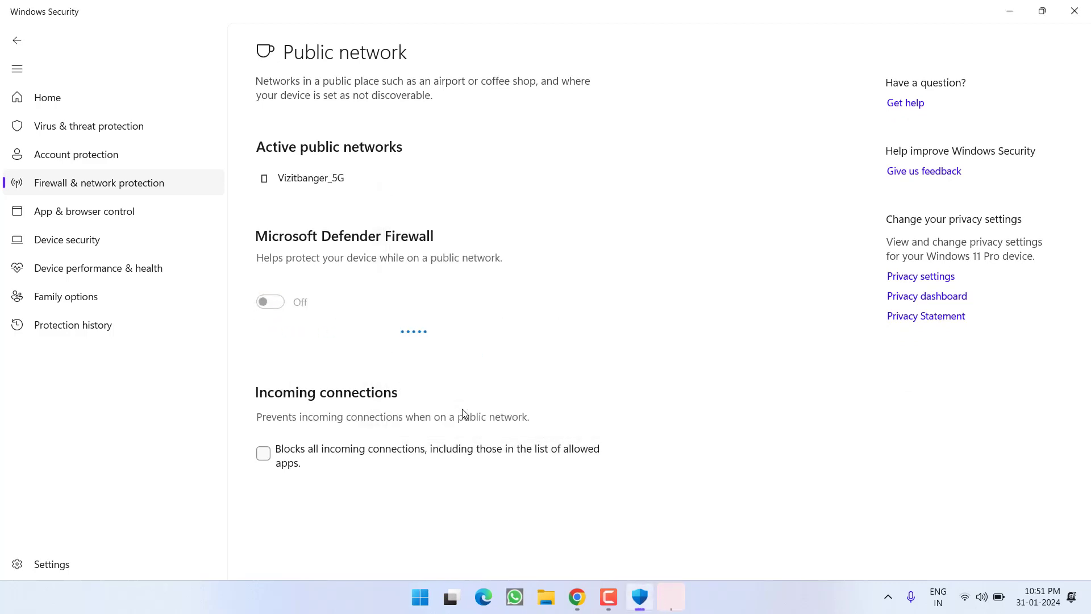
left_click(17, 40)
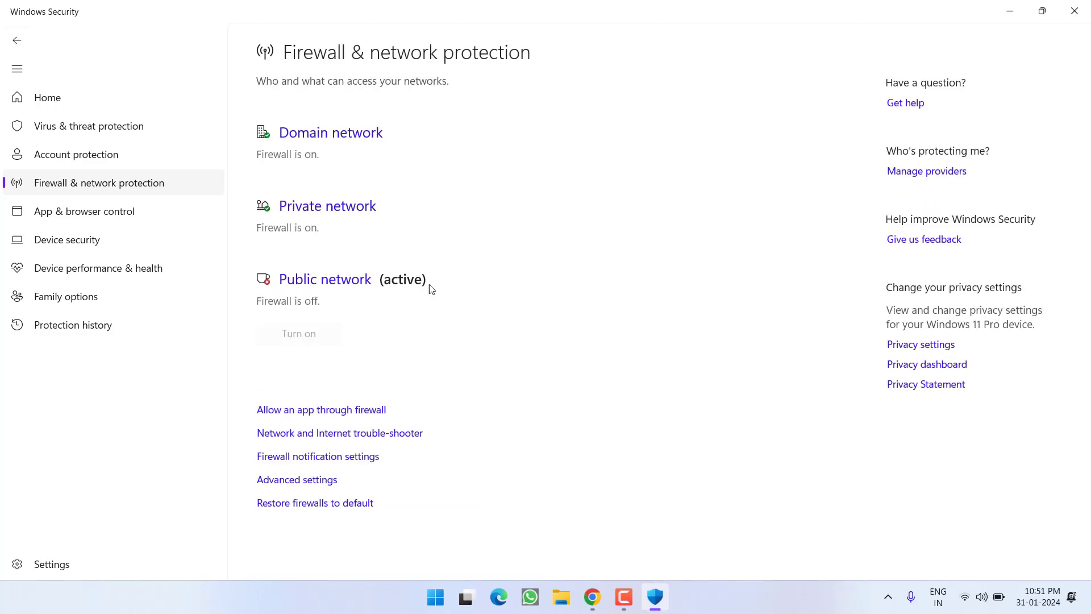
left_click(655, 597)
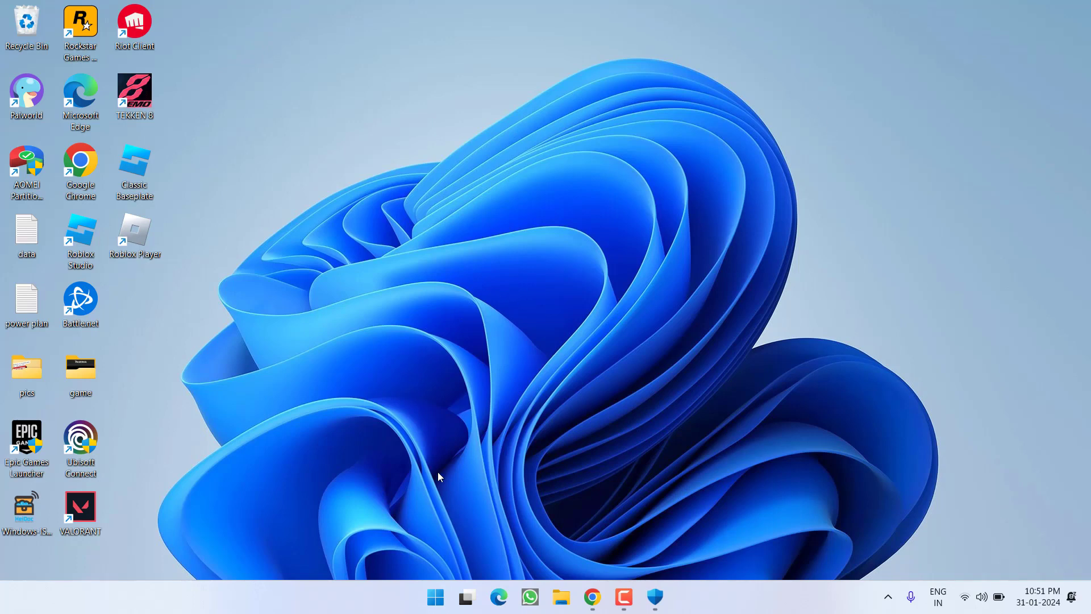
- Open the Network Connections window by running ncpa.cpl
right_click(435, 596)
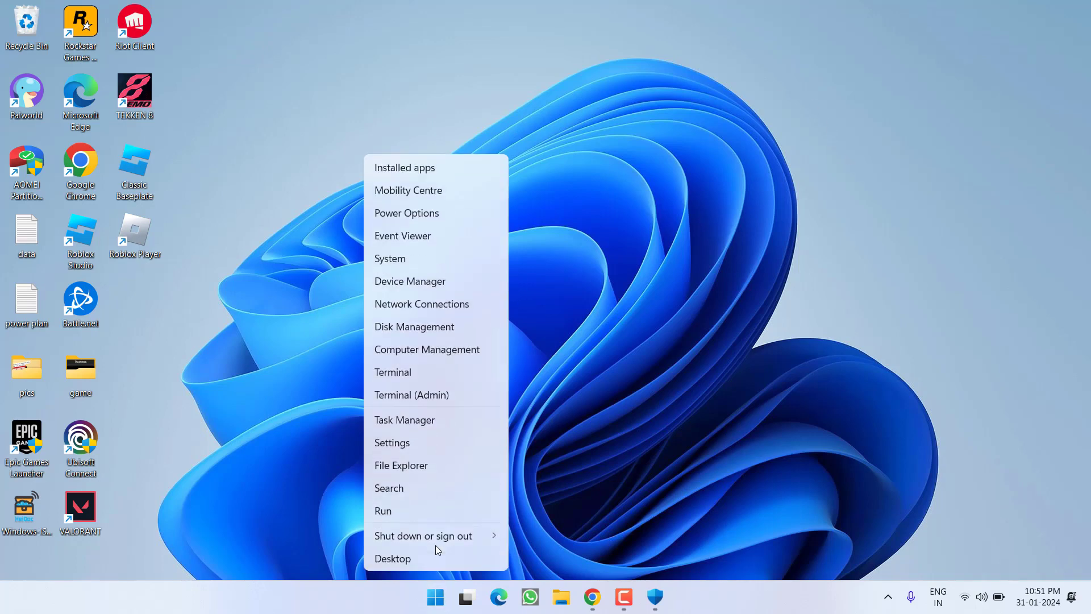
left_click(412, 511)
type("c")
key("BackSpace")
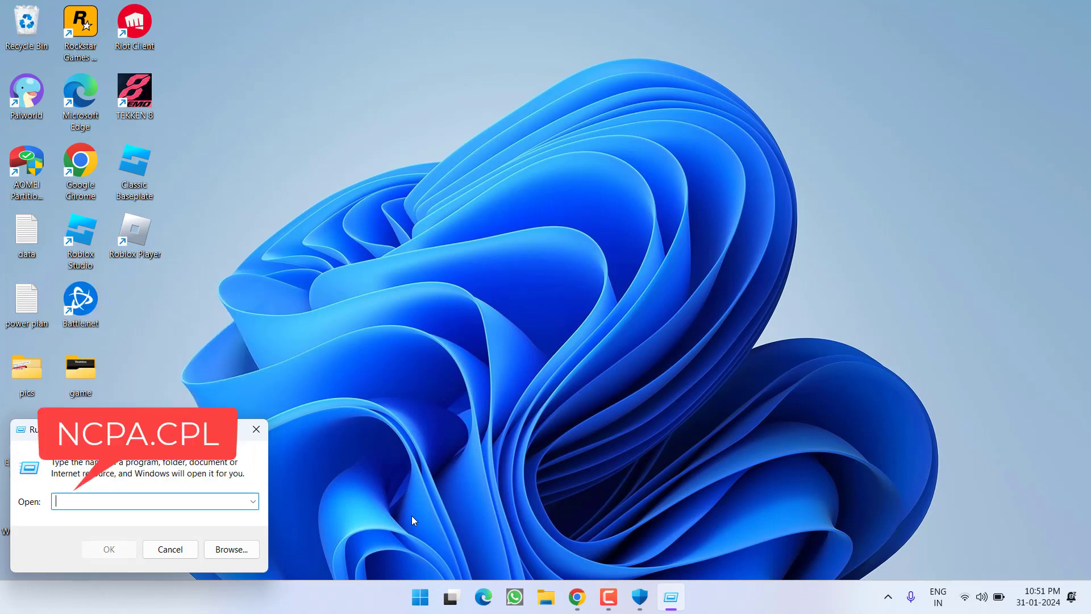
type("ncpa.cpl")
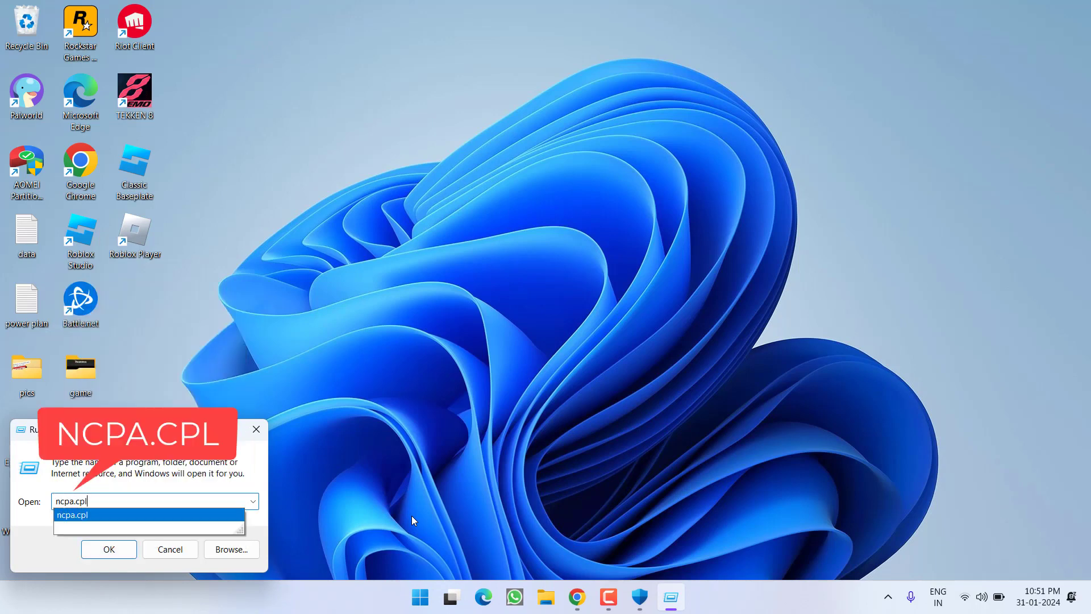
key("Return")
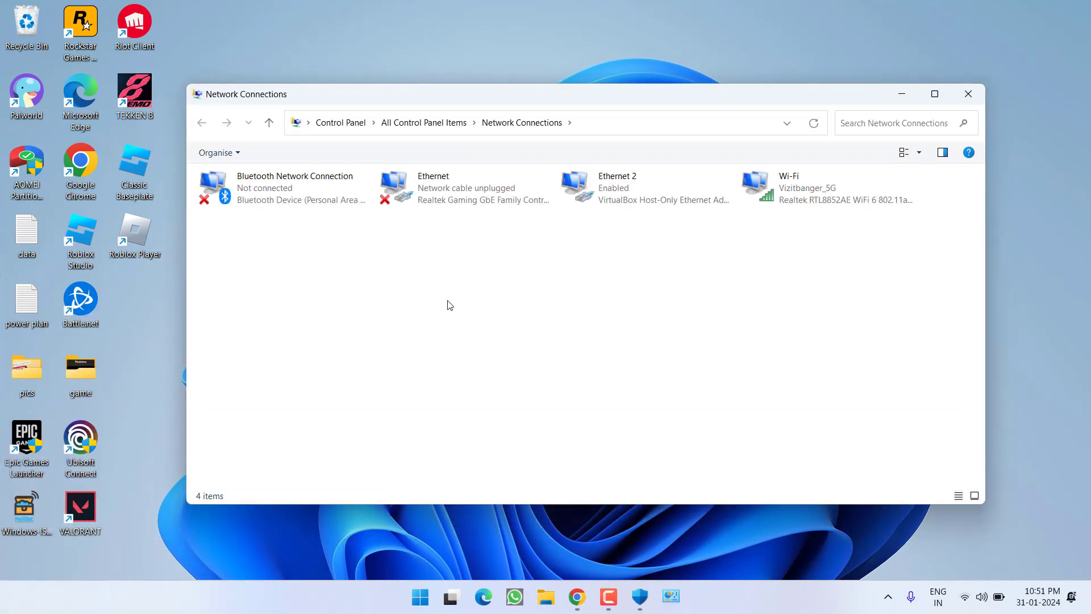
- Open the Internet Protocol Version 4 (TCP/IPv4) properties of the Wi-Fi adapter
right_click(773, 194)
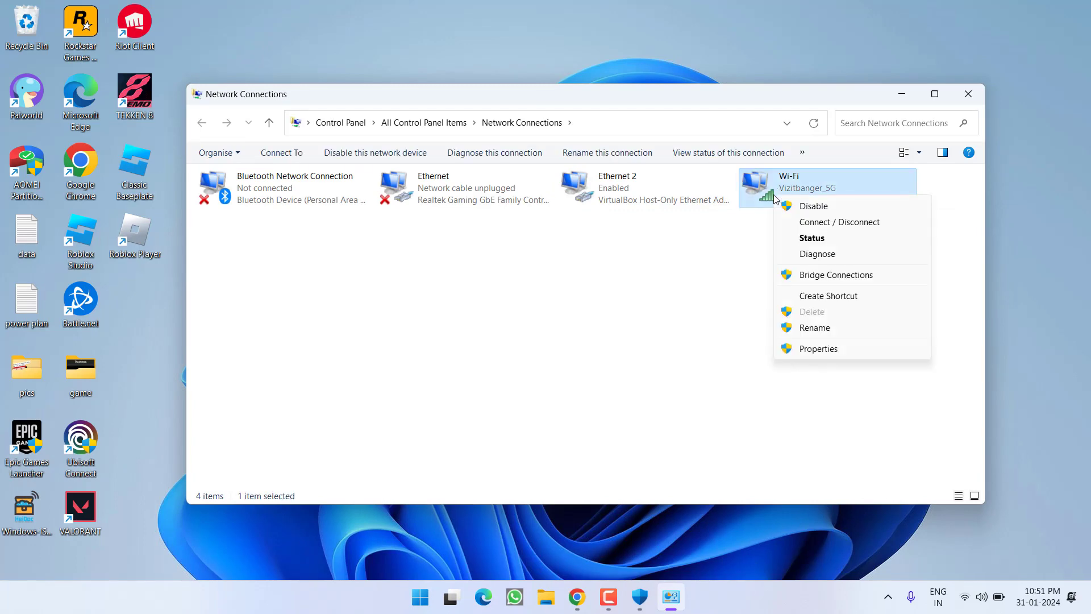
left_click(815, 350)
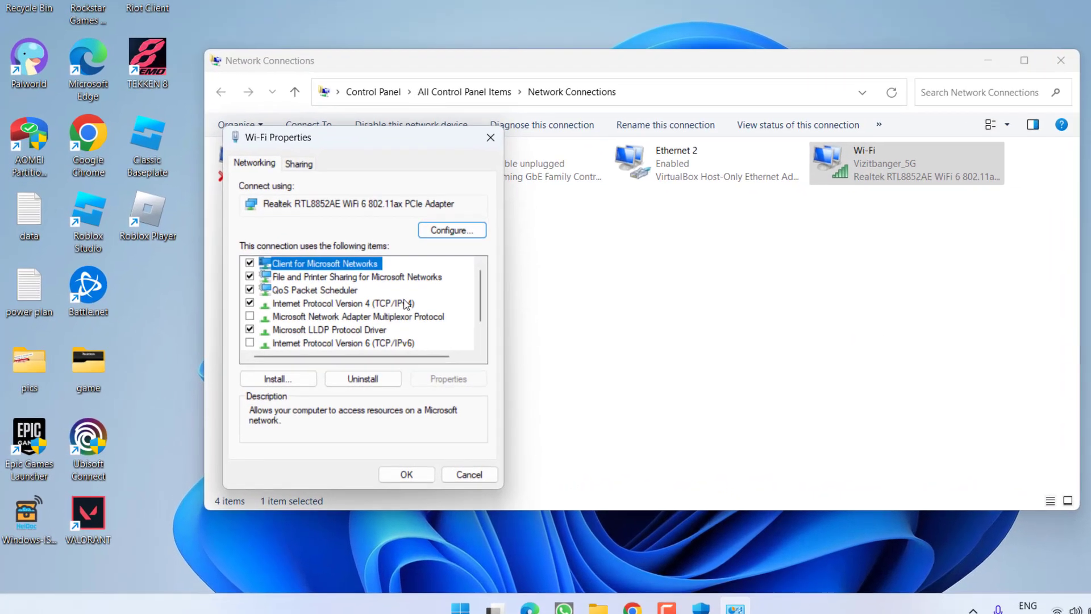
left_click(339, 315)
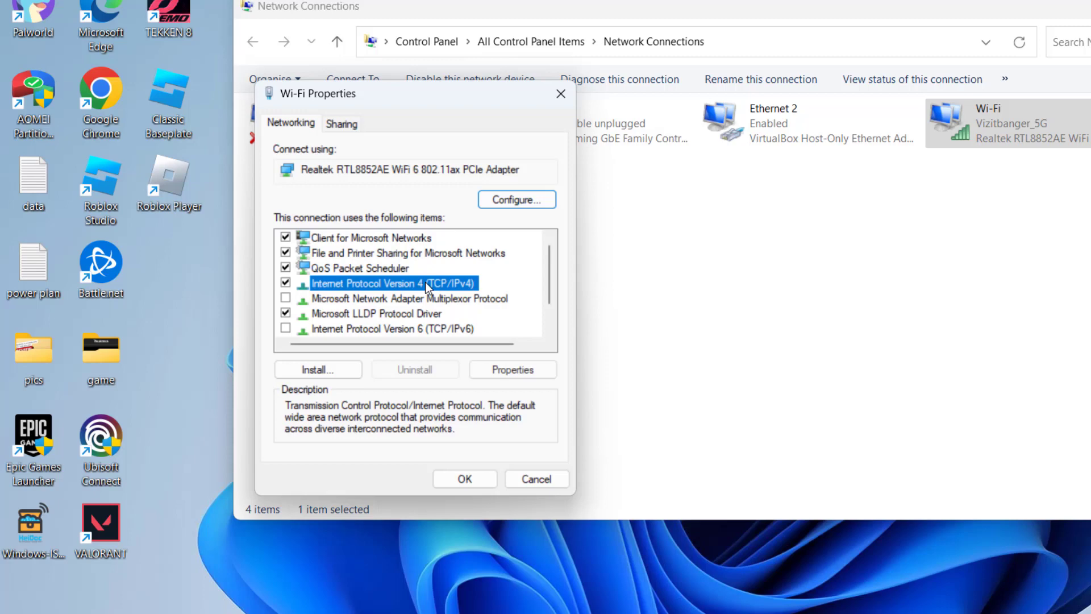
left_click(517, 376)
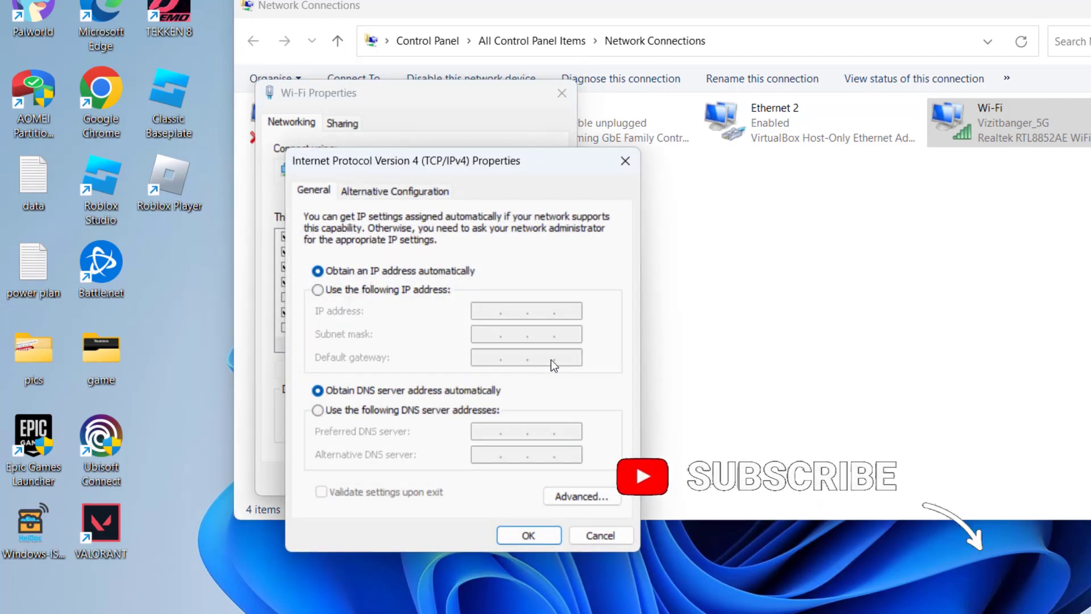
- Set the preferred DNS server to 8.8.8.8 and the alternative to 8.8.4.4, save the settings and close Network Connections
left_click(428, 410)
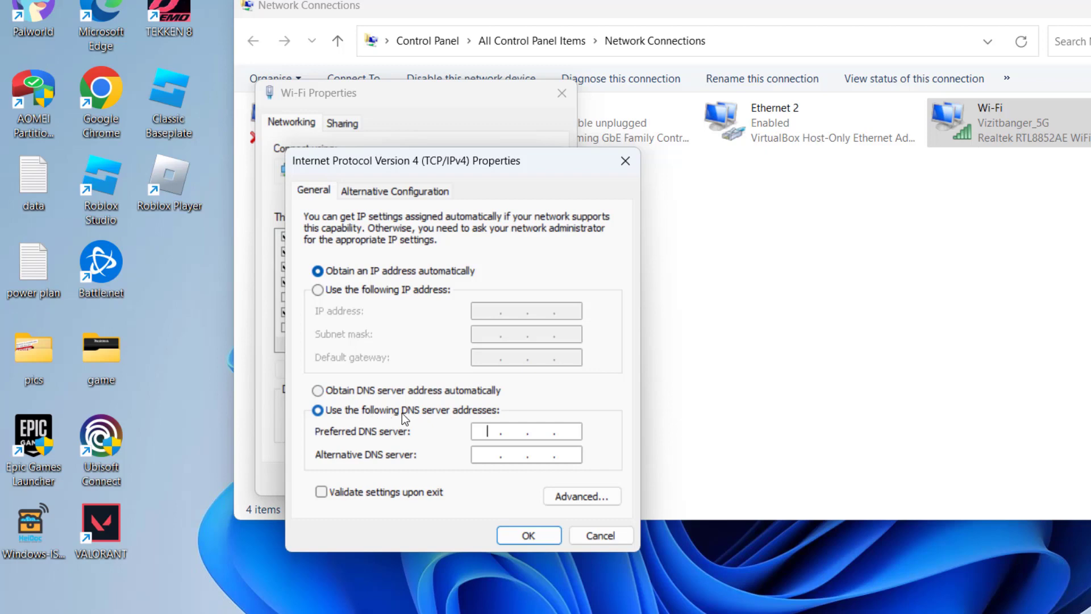
type("8.8.8.8")
key("Tab")
type("8.8.4.4")
left_click(528, 536)
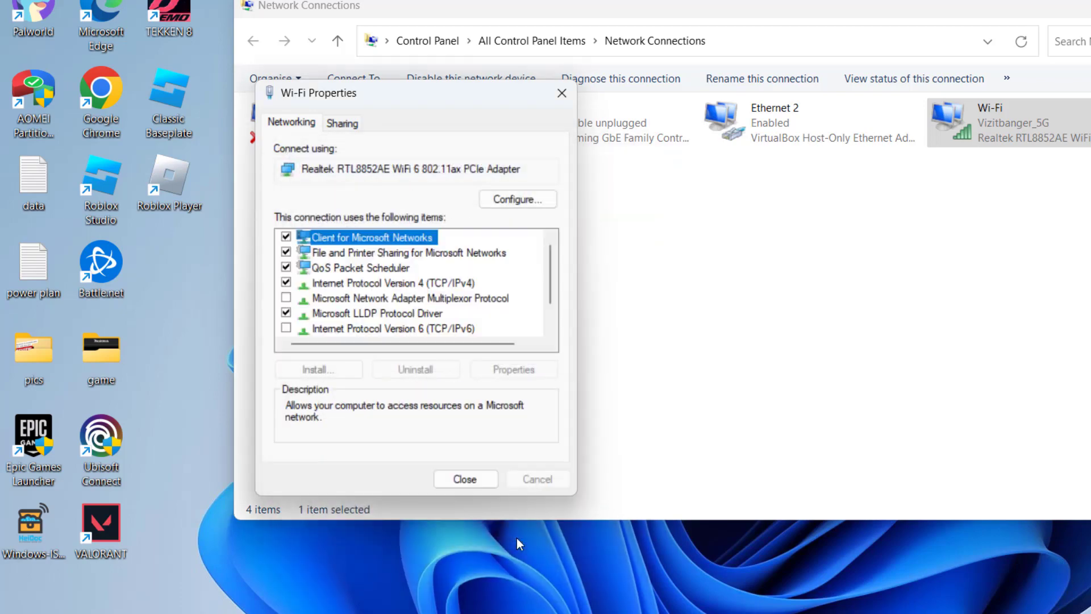
left_click(465, 479)
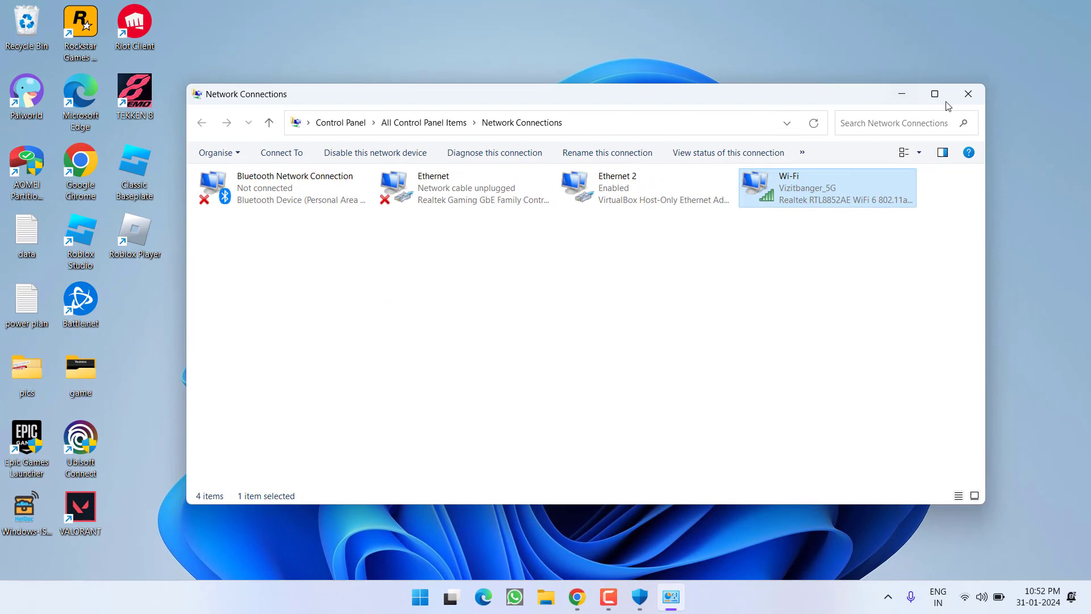
left_click(962, 91)
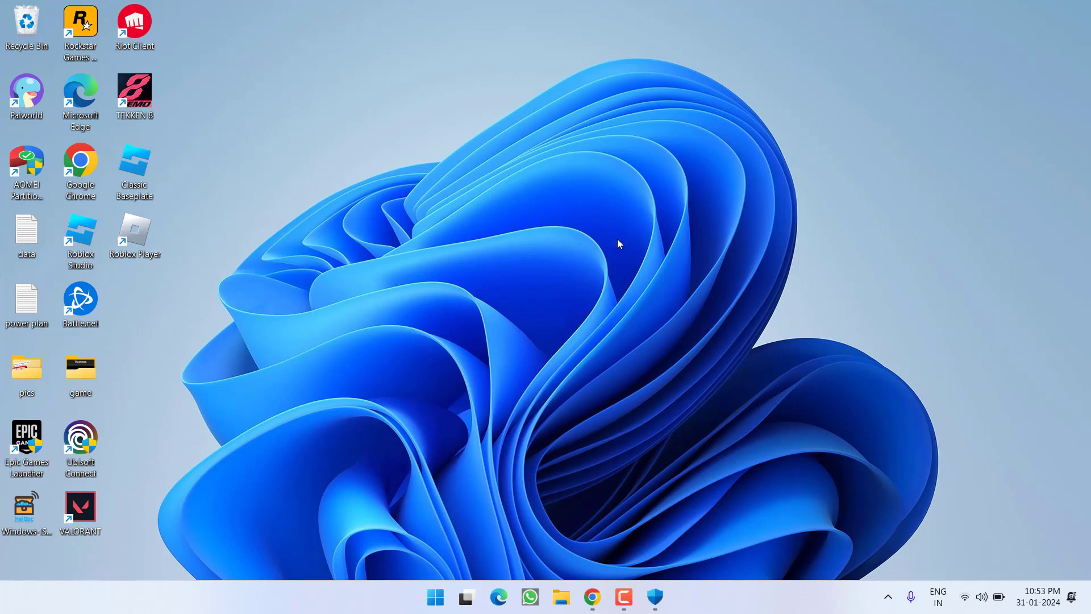
- Launch Steam and open the game library
key("super")
type("steam")
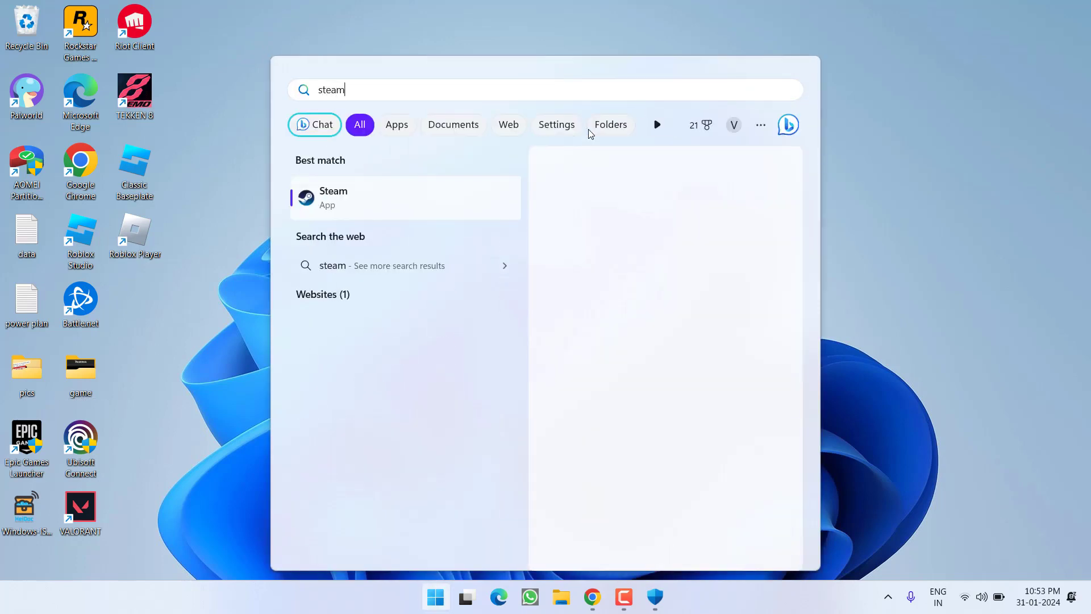
left_click(665, 193)
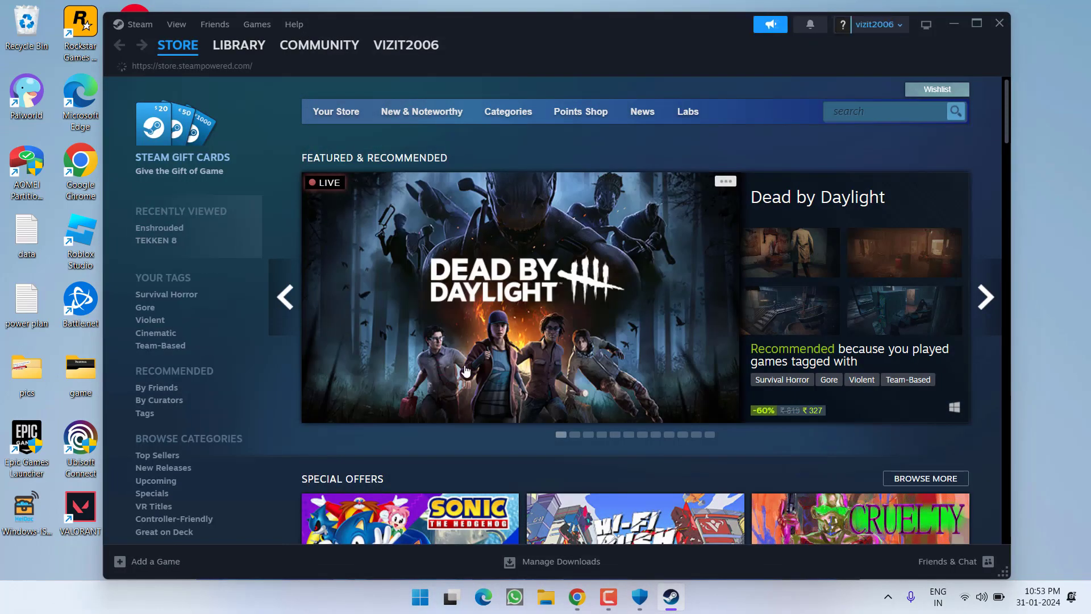
mouse_move(178, 46)
left_click(241, 47)
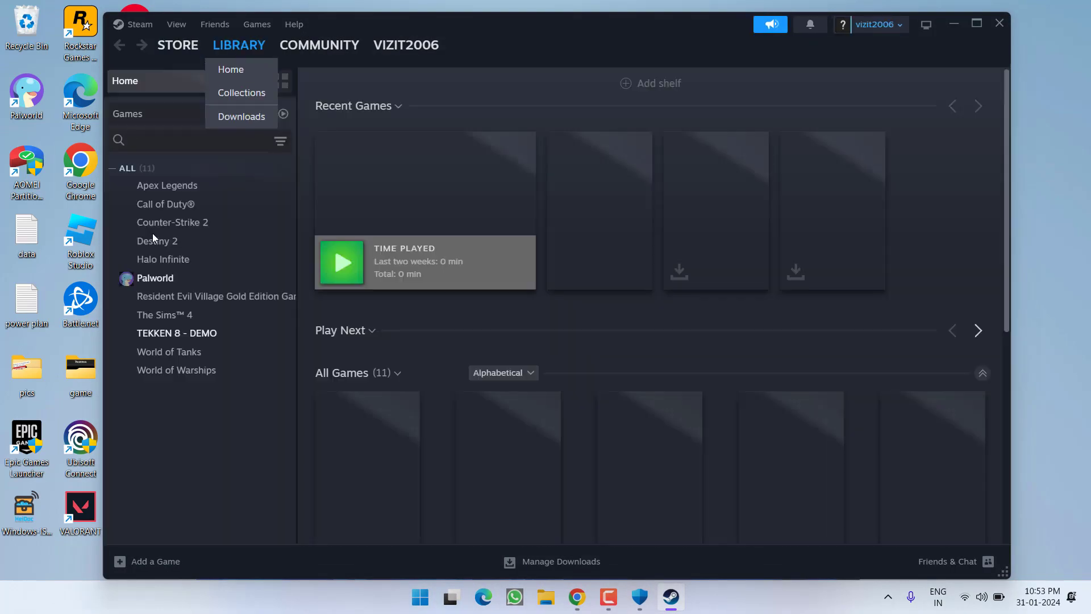
- Open the properties of Resident Evil Village Gold Edition Gameplay Demo from the game library
right_click(156, 277)
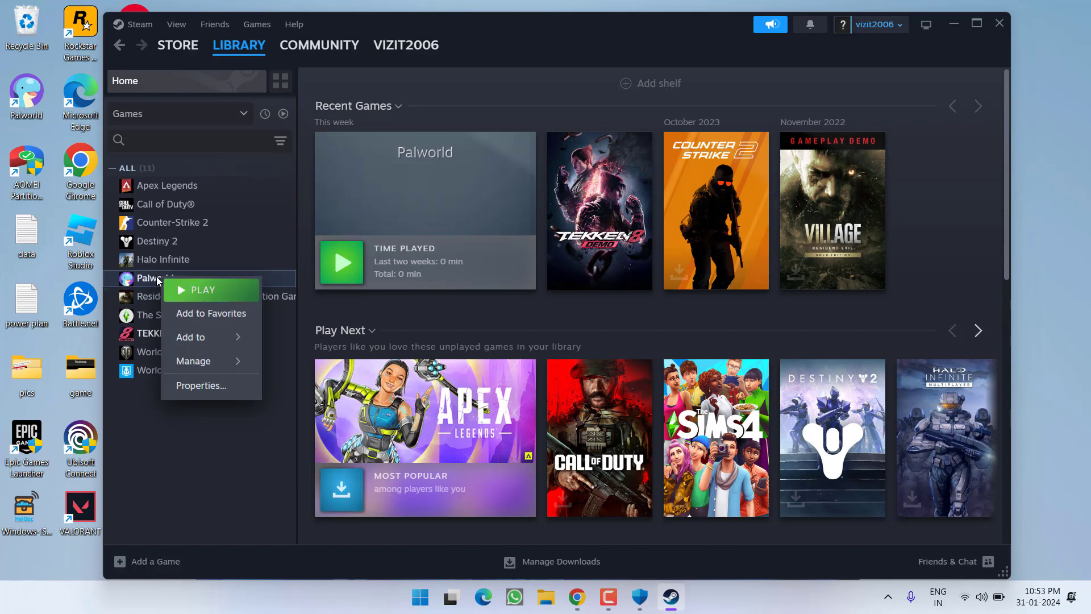
left_click(206, 431)
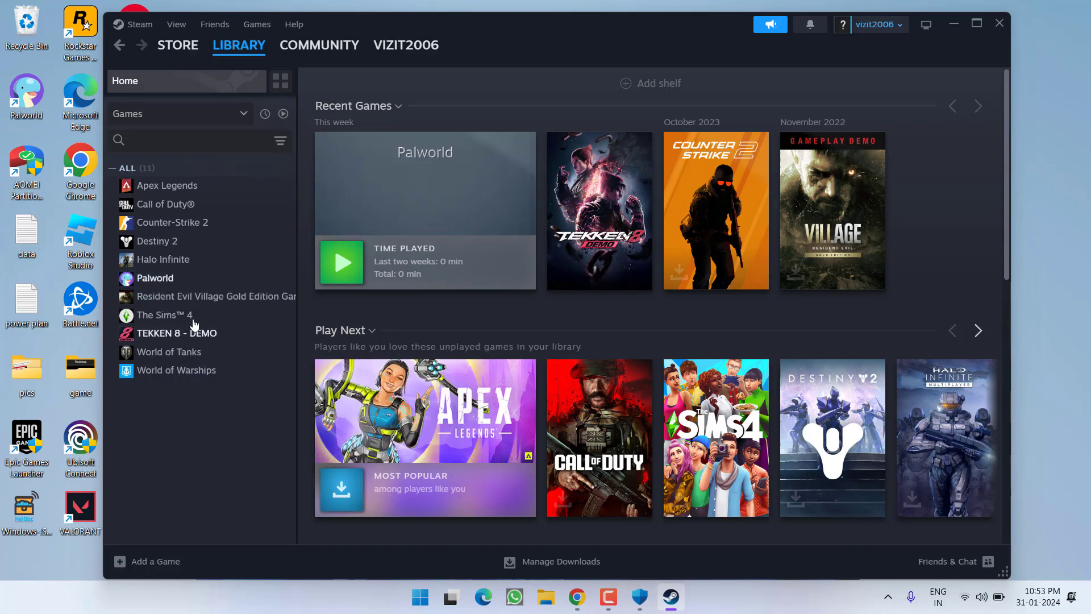
right_click(200, 296)
left_click(222, 408)
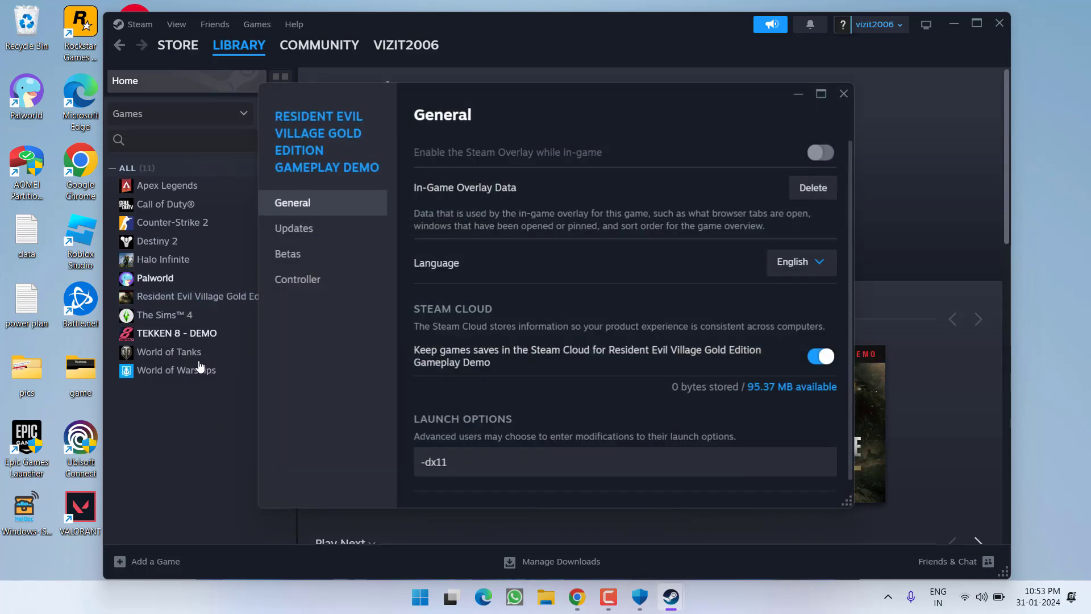
- Set the game's launch options to -dx12, and close its properties and the Steam window
left_click(491, 467)
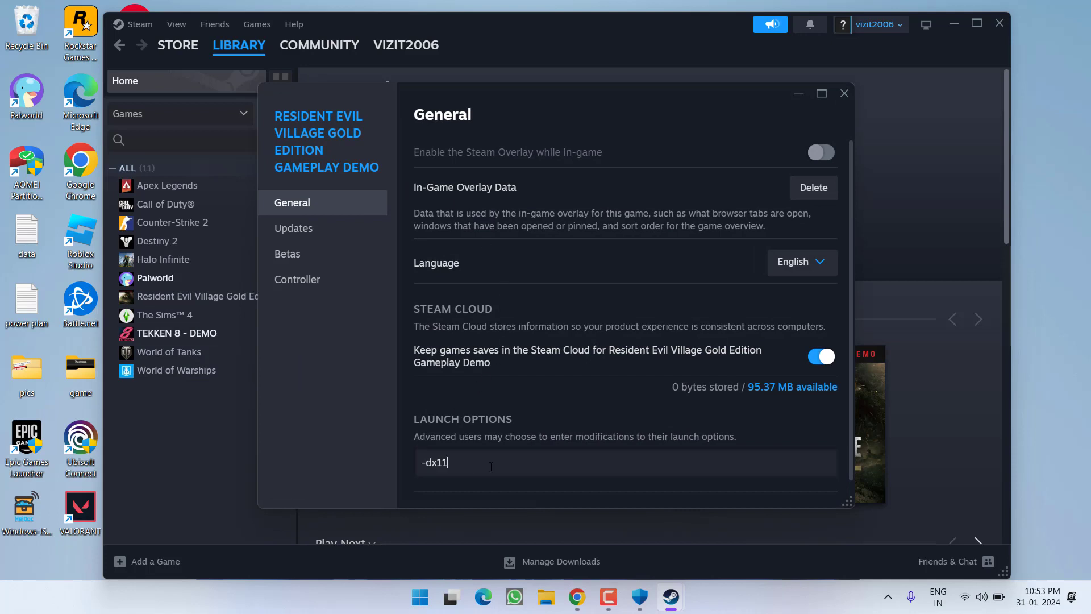
key("ctrl+a")
type("-dx11")
key("BackSpace")
type("2")
left_click(848, 90)
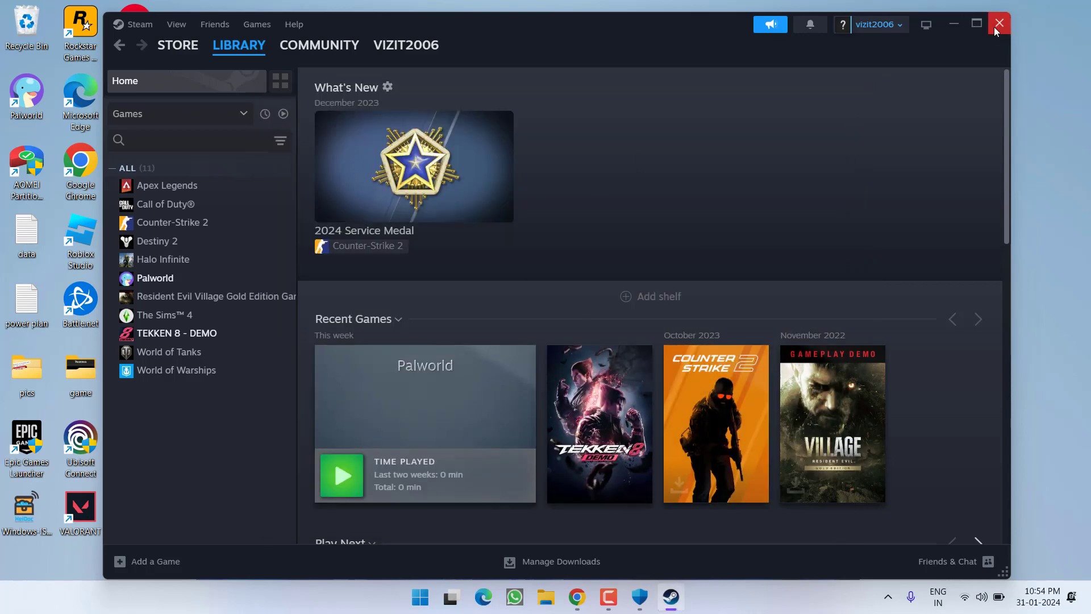
left_click(996, 26)
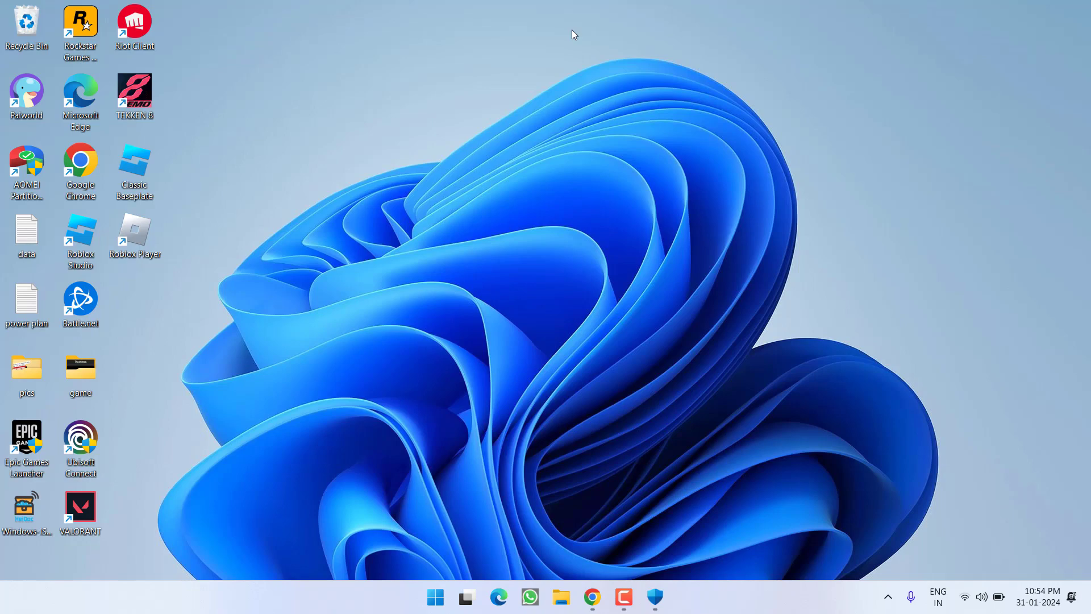
- Launch Palworld from the desktop, dismiss the patch notes and open the game's options
double_click(30, 90)
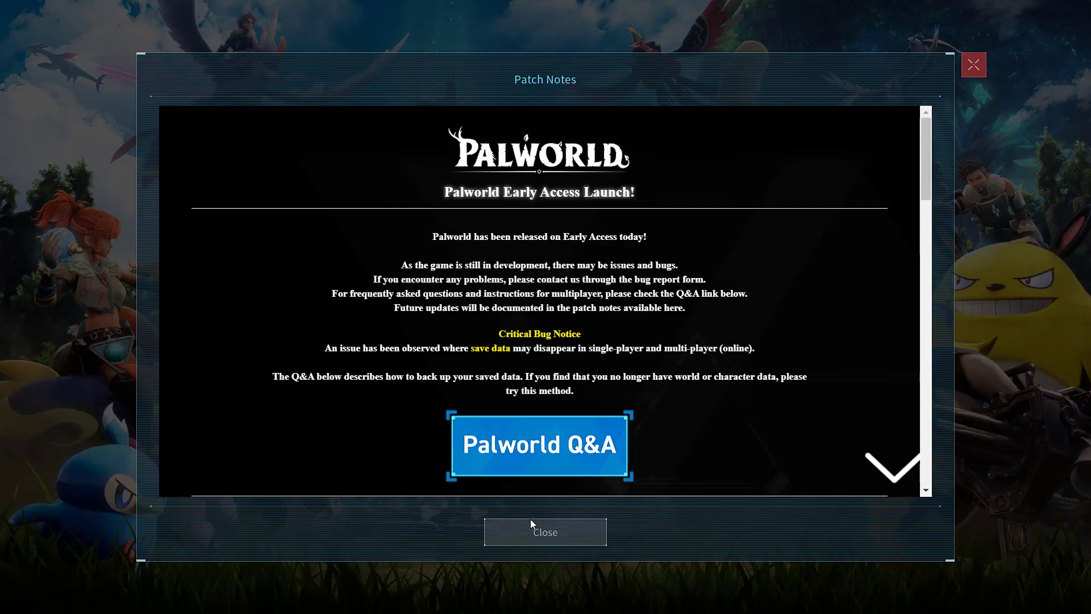
left_click(532, 525)
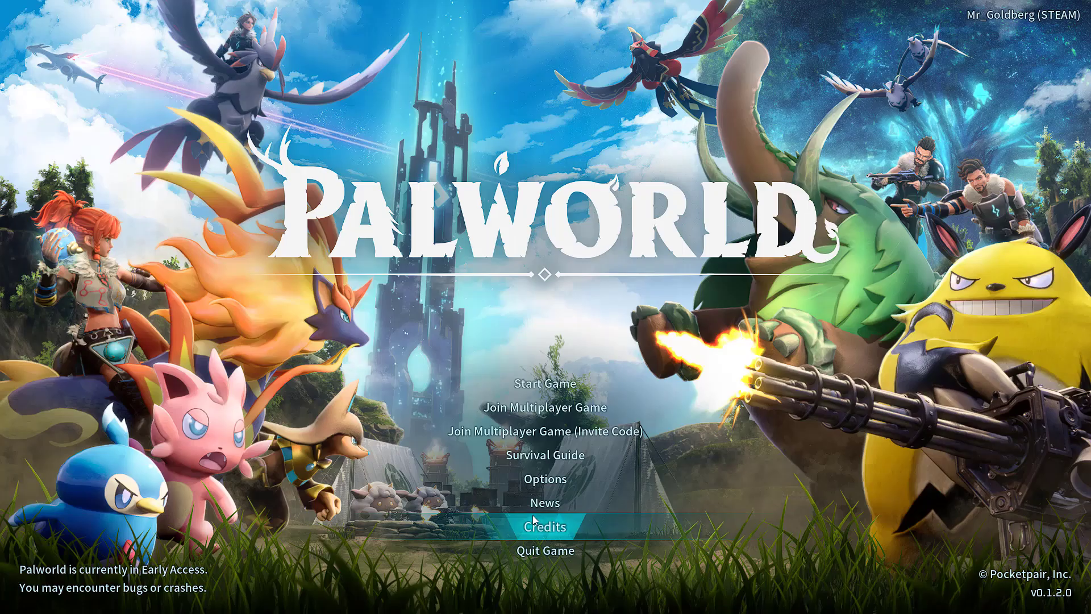
left_click(529, 480)
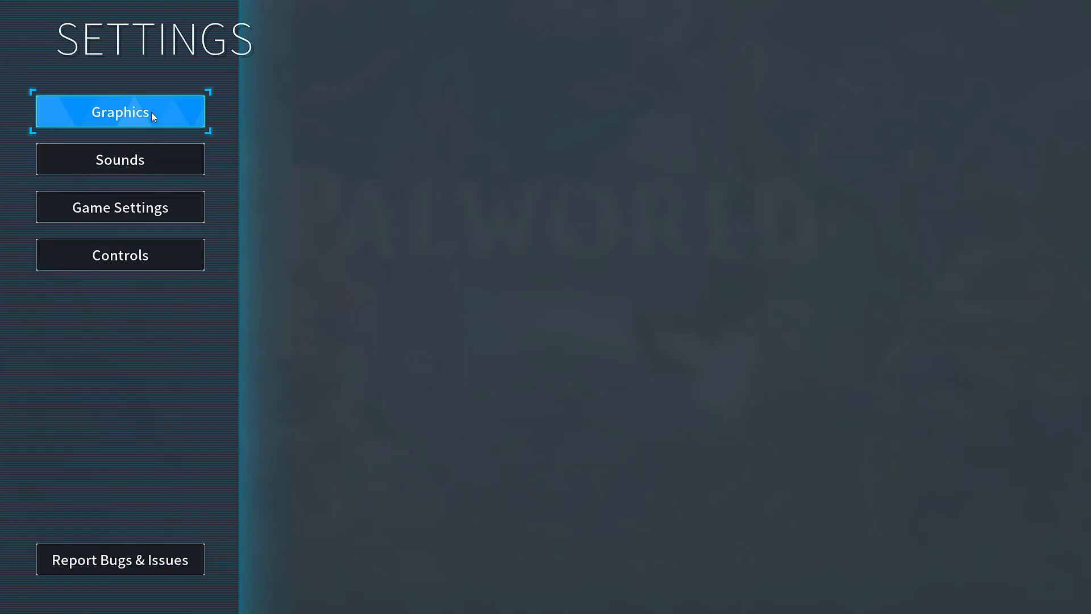
- In the graphics settings, set the screen mode to Windowed and Max FPS to 60, and save the changes
left_click(151, 113)
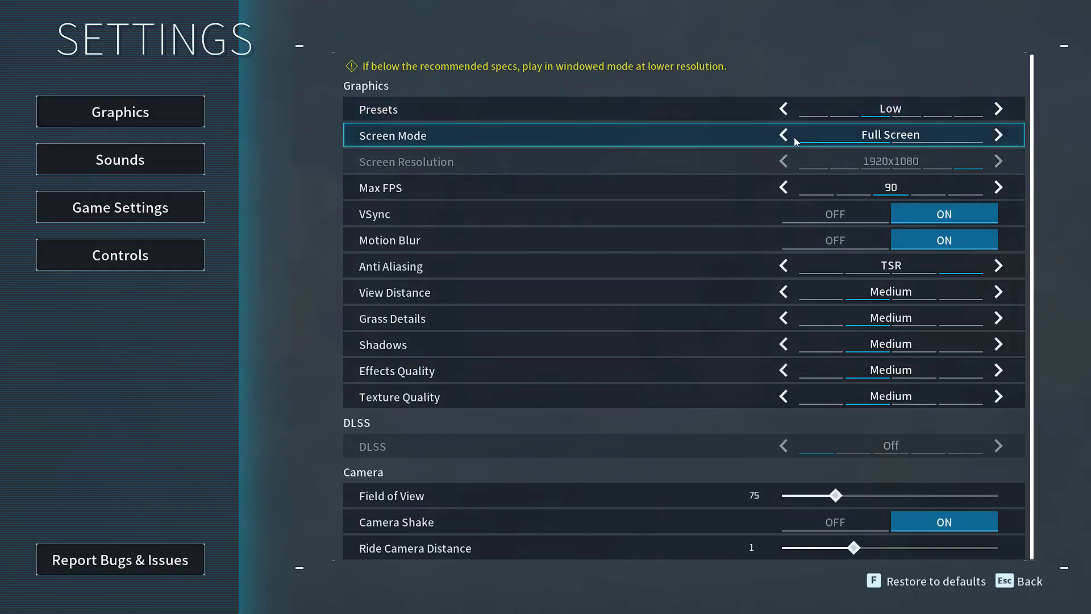
left_click(999, 135)
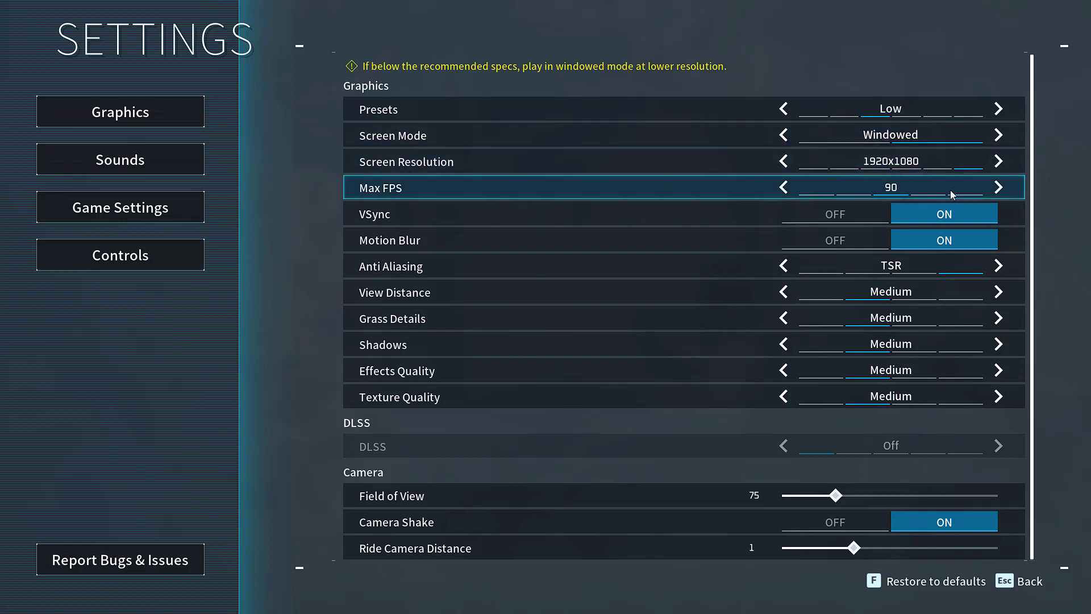
left_click(783, 188)
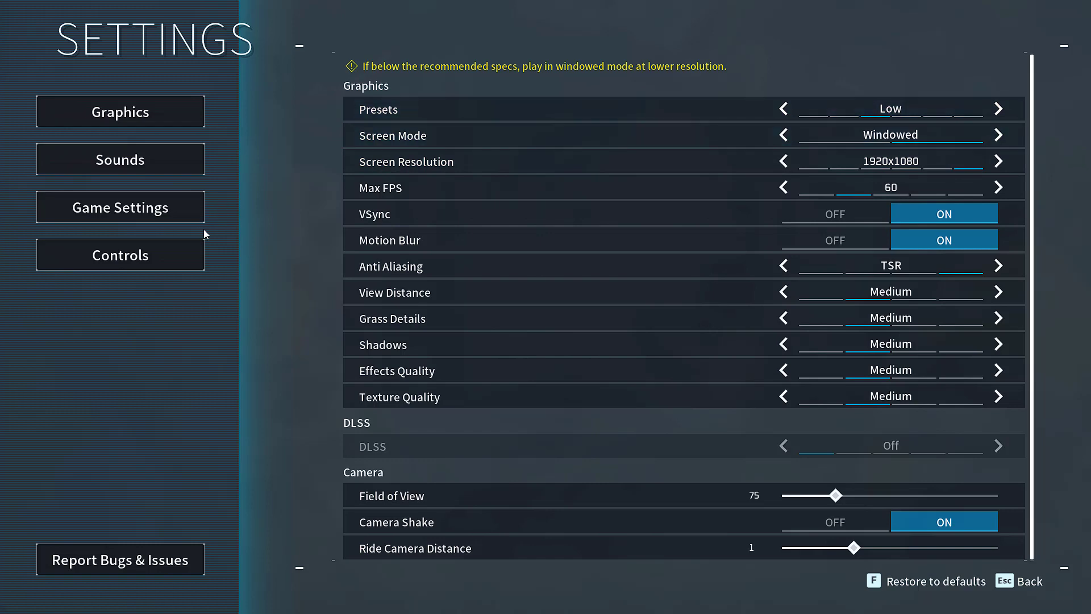
key("Escape")
left_click(460, 409)
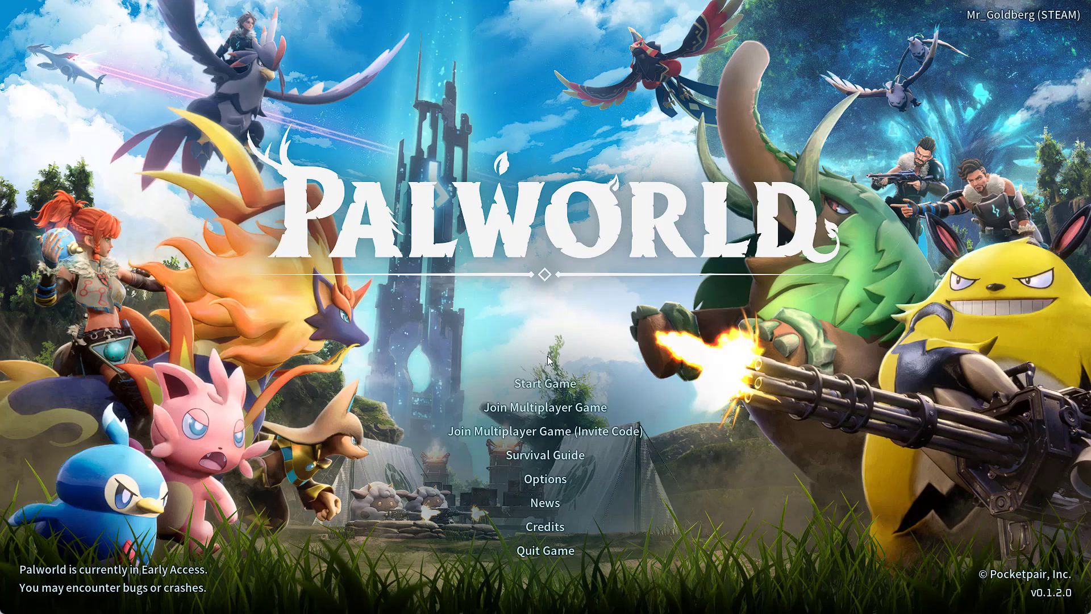
- Create a new world named Palpagos Islands with multiplayer turned on and Normal difficulty, and start it
left_click(546, 389)
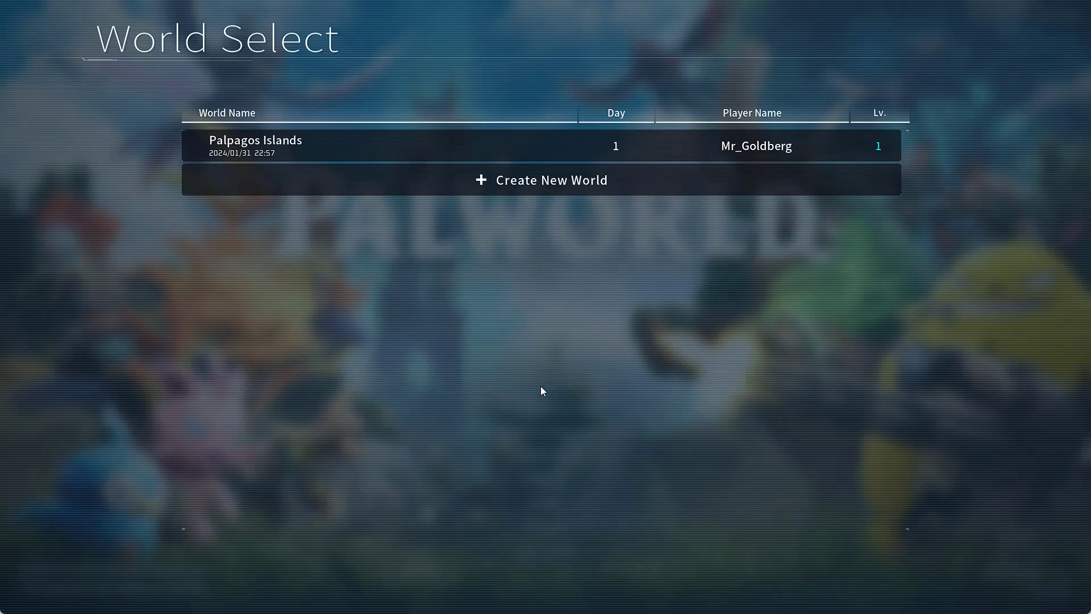
left_click(548, 183)
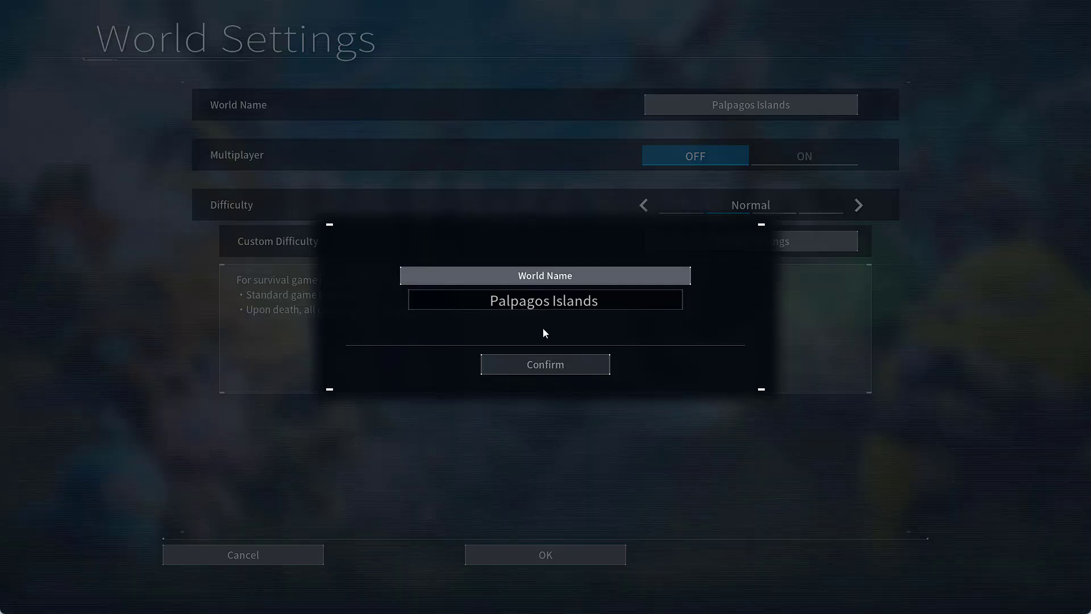
left_click(555, 369)
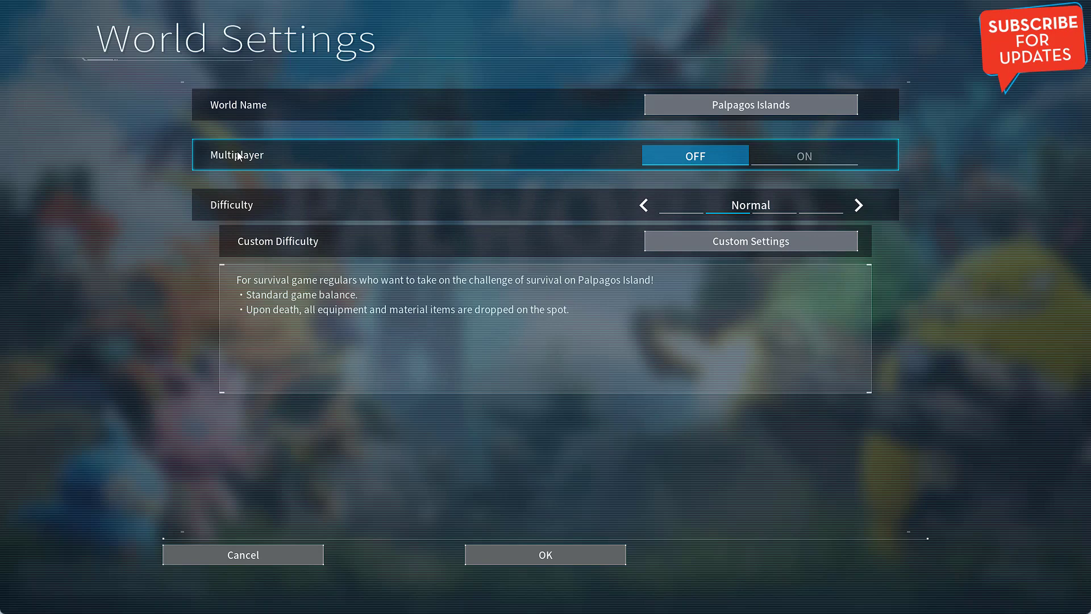
left_click(797, 163)
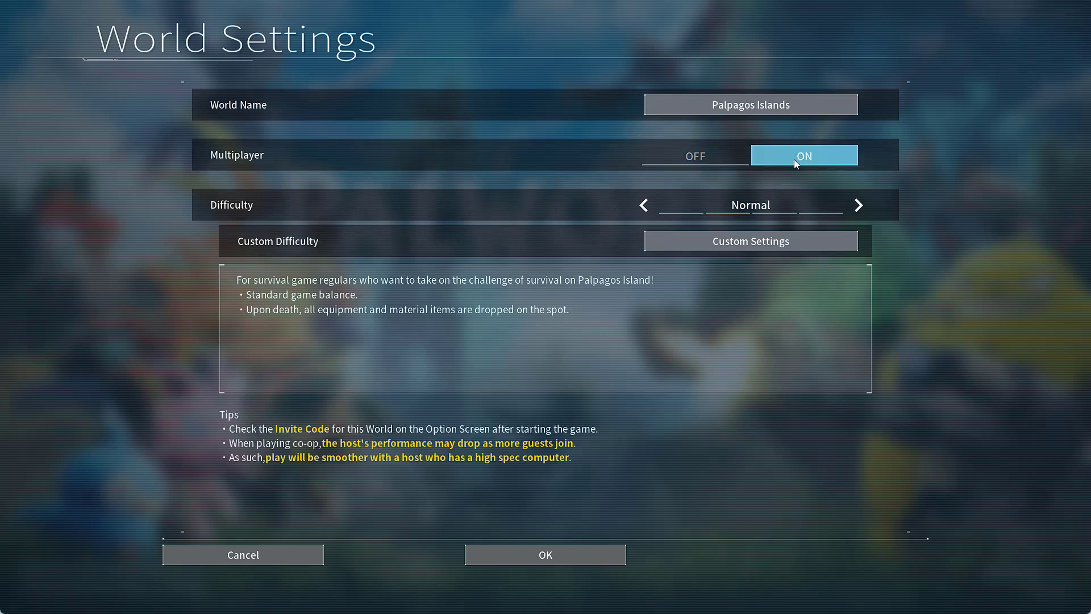
left_click(544, 559)
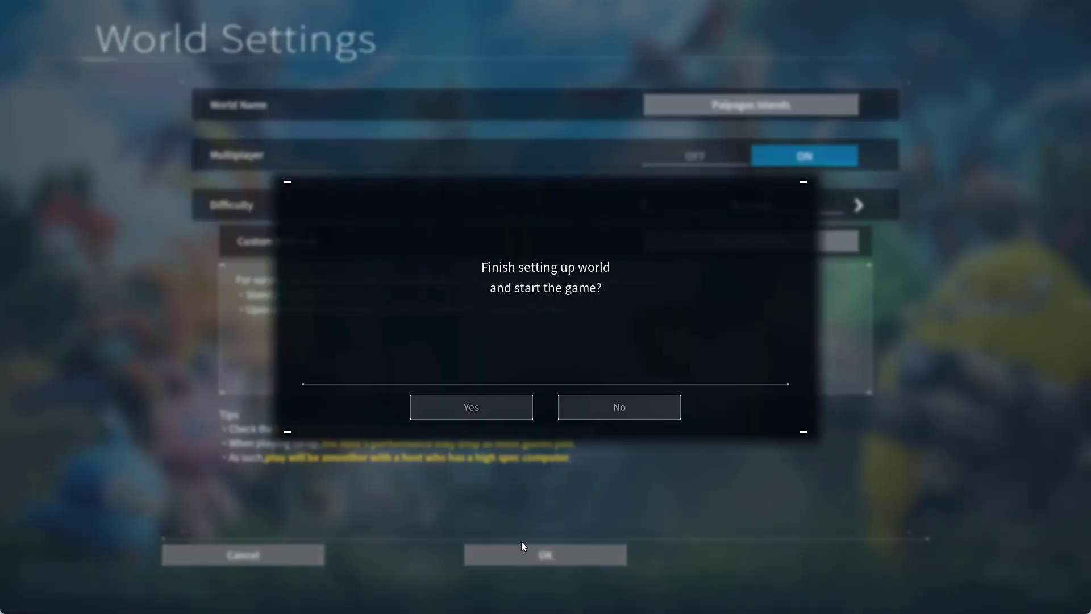
left_click(487, 419)
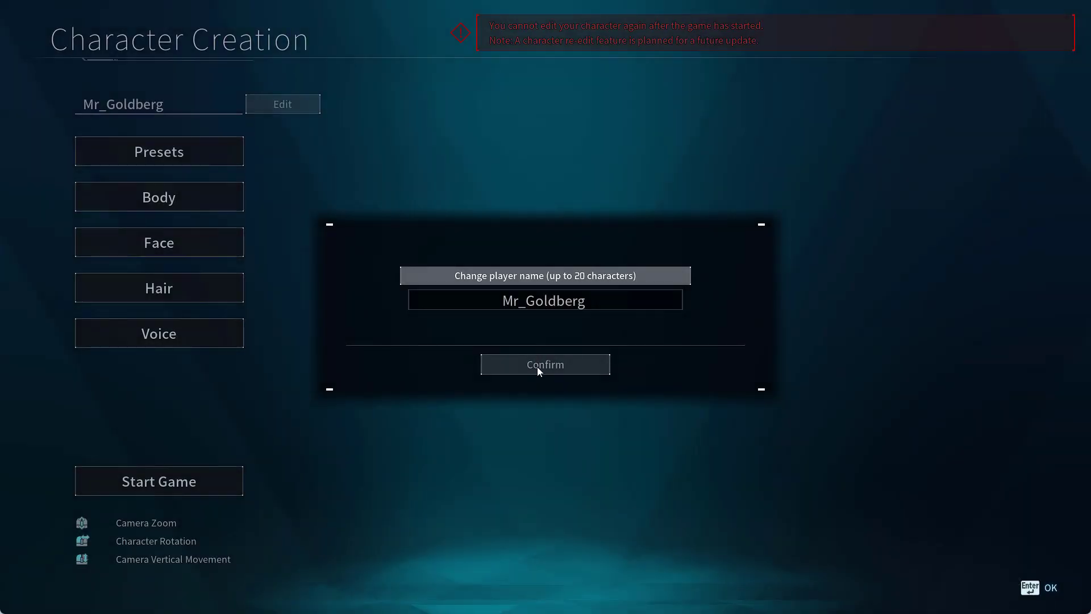
- Accept the suggested player name and the default character, and enter the new world
left_click(521, 364)
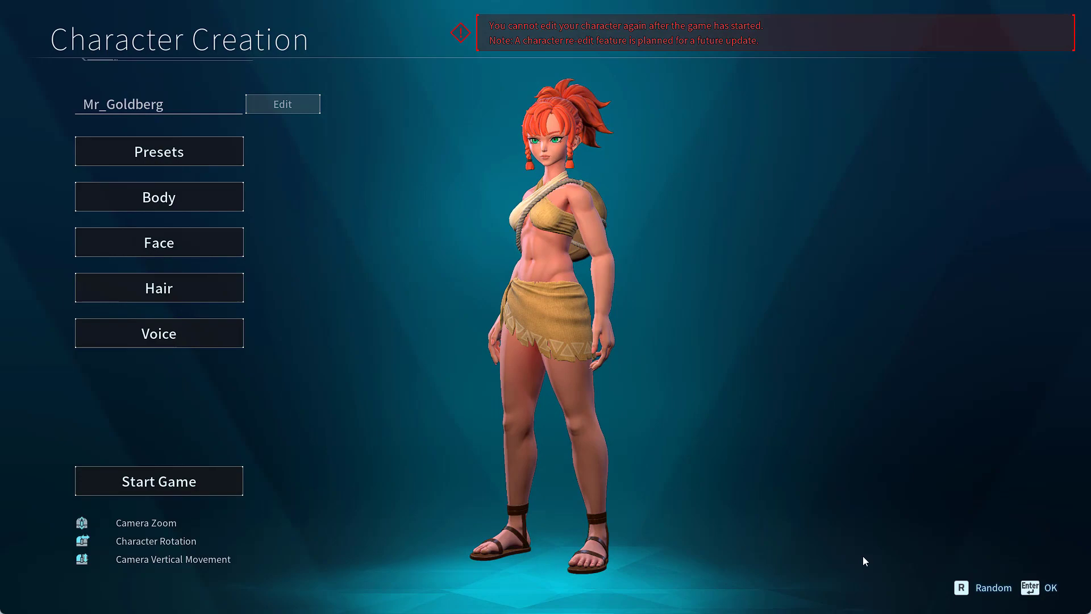
key("Return")
left_click(469, 414)
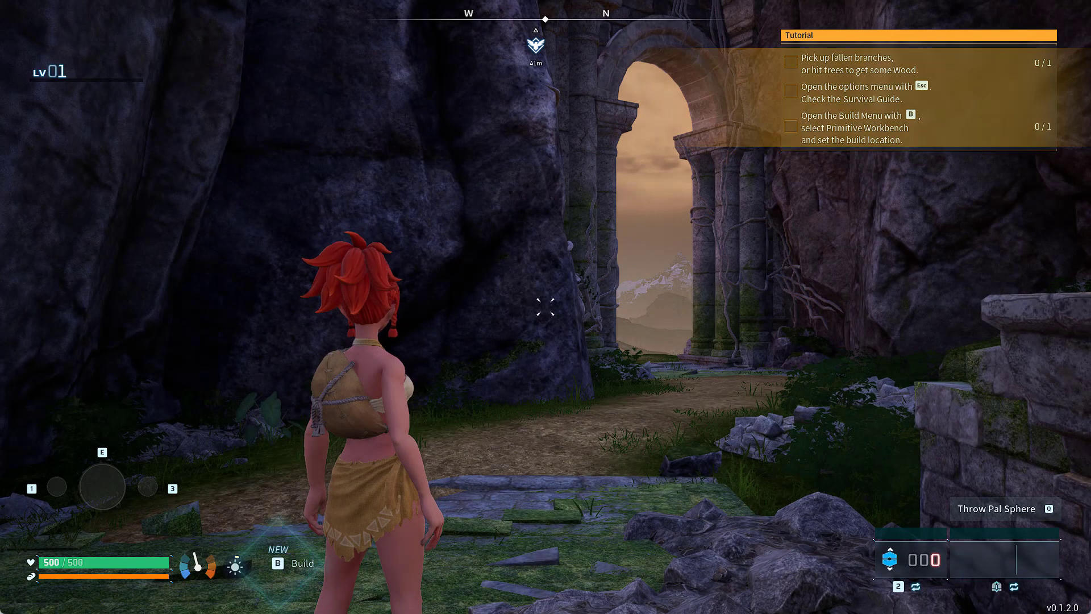
- Leave the world for the title screen and quit the game
key("Escape")
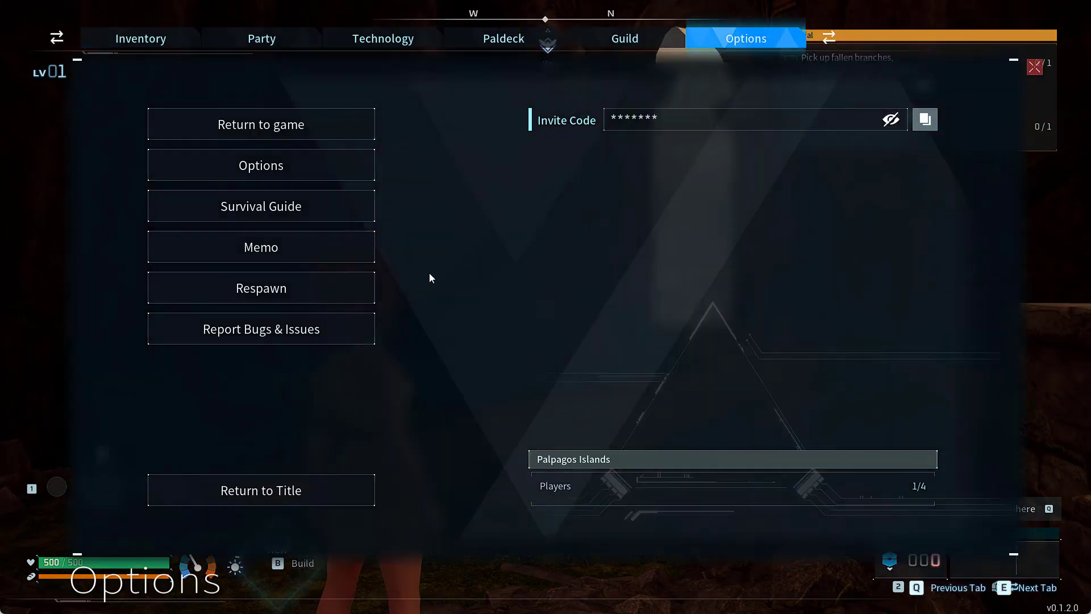
left_click(305, 484)
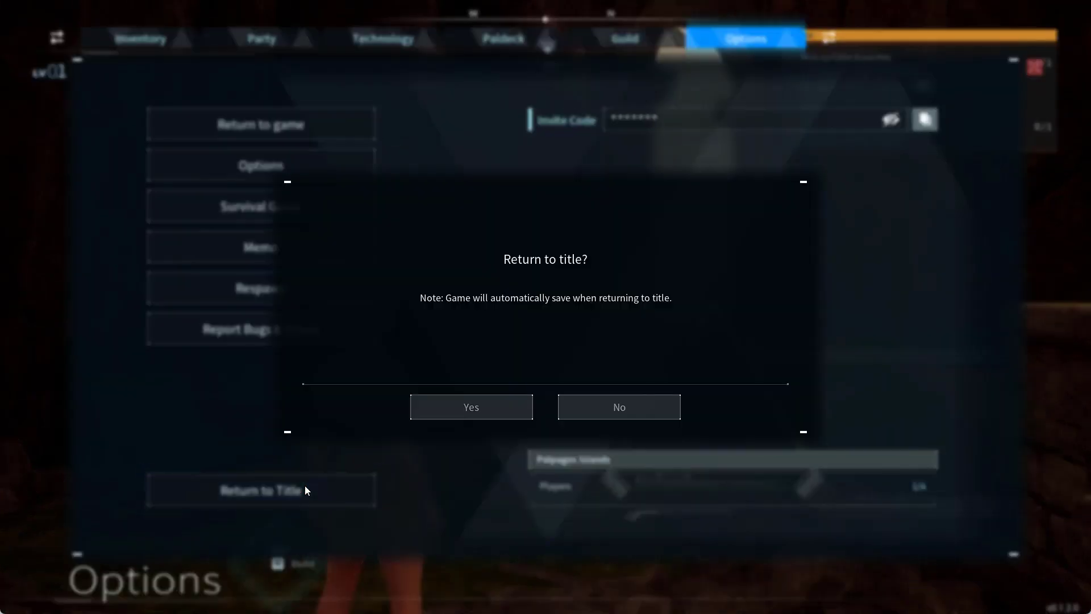
left_click(462, 409)
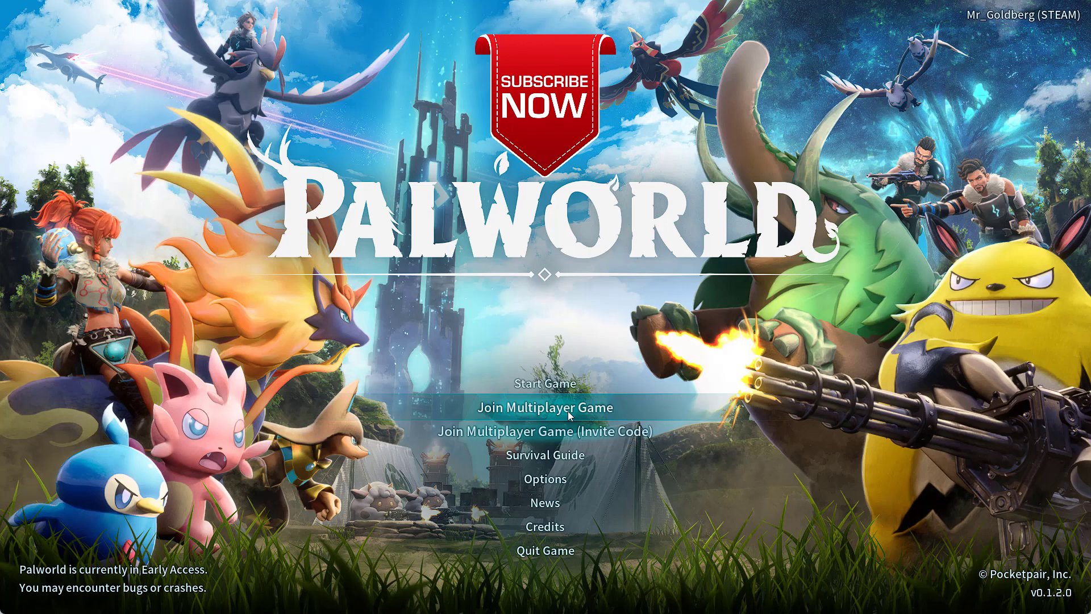
left_click(546, 551)
left_click(493, 413)
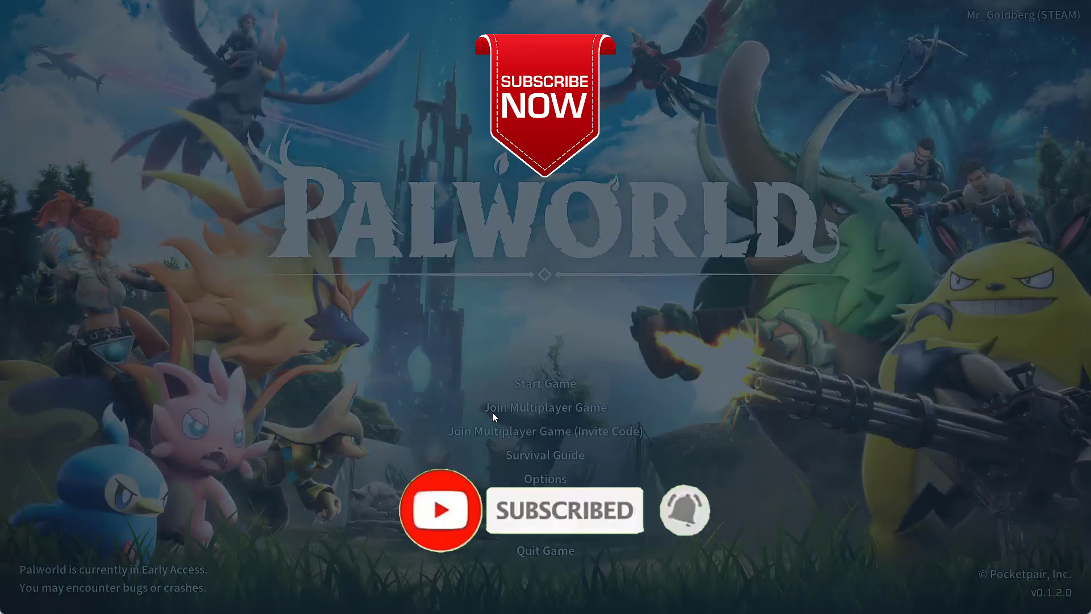